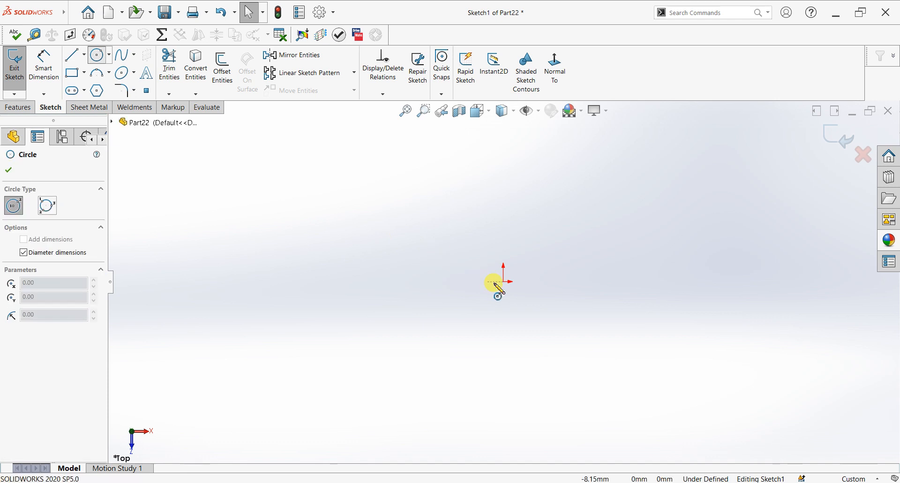
Sketch a circle centred on the origin and set its diameter to 50 mm
left_click(504, 282)
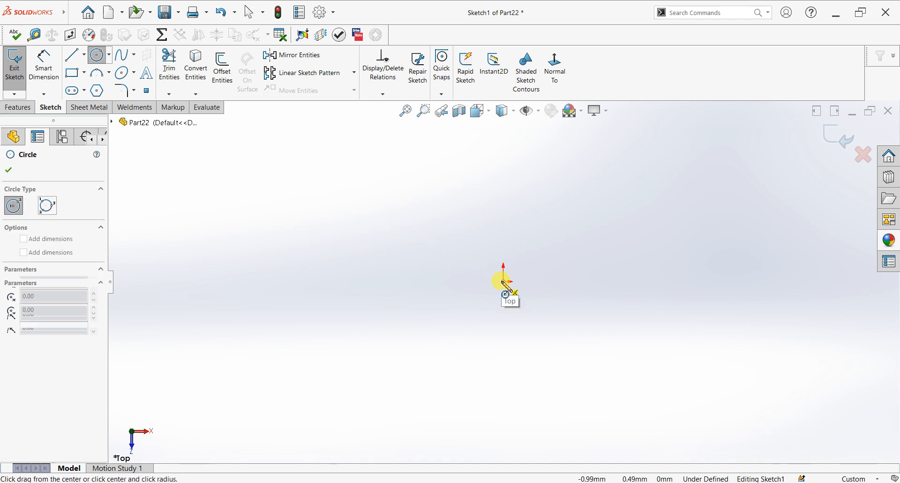
left_click(447, 358)
left_click(43, 70)
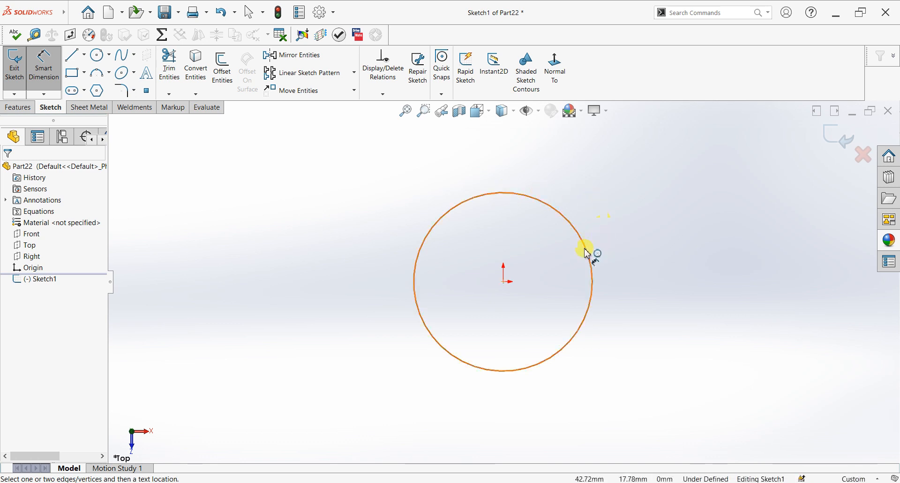
left_click(623, 281)
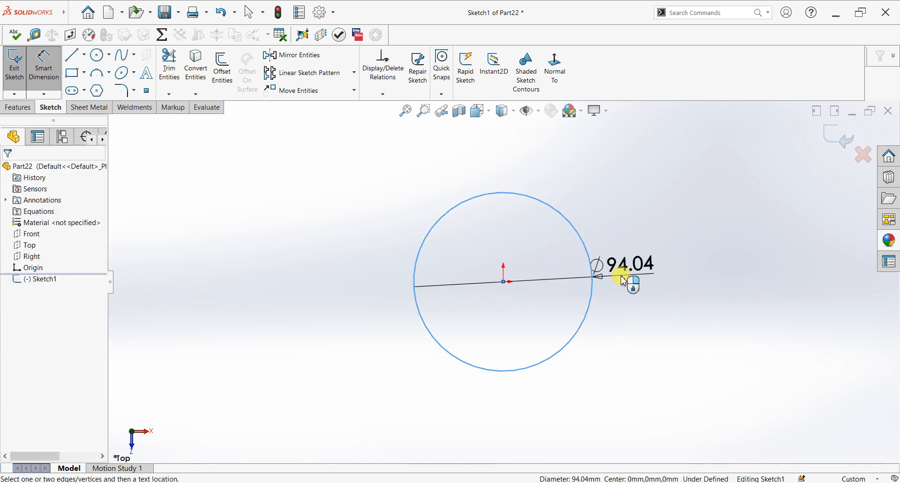
left_click(624, 280)
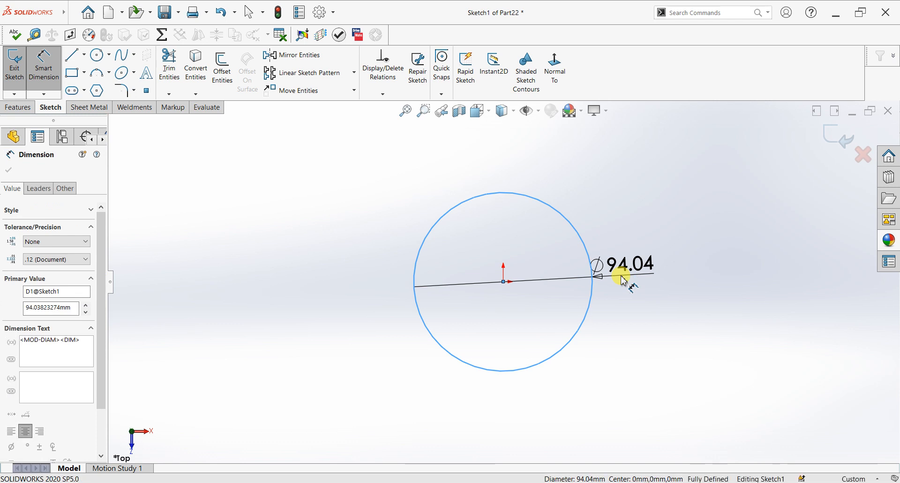
type("50")
key("Return")
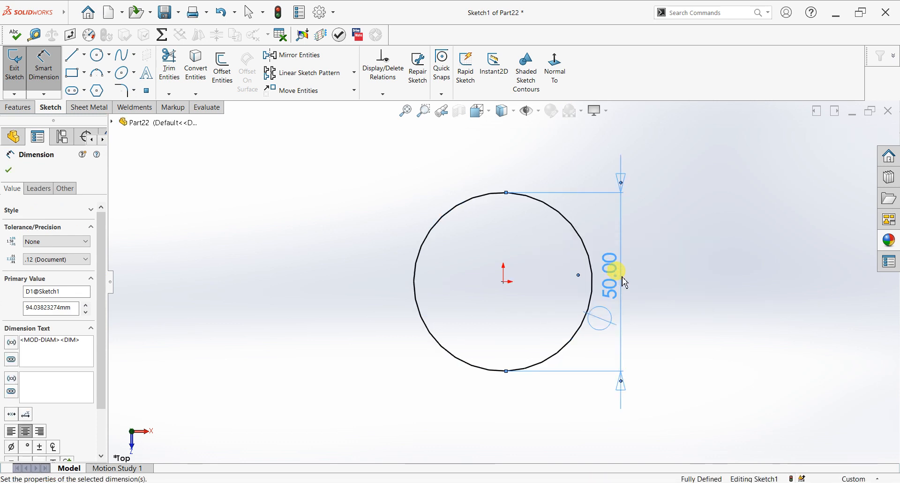
left_click(8, 169)
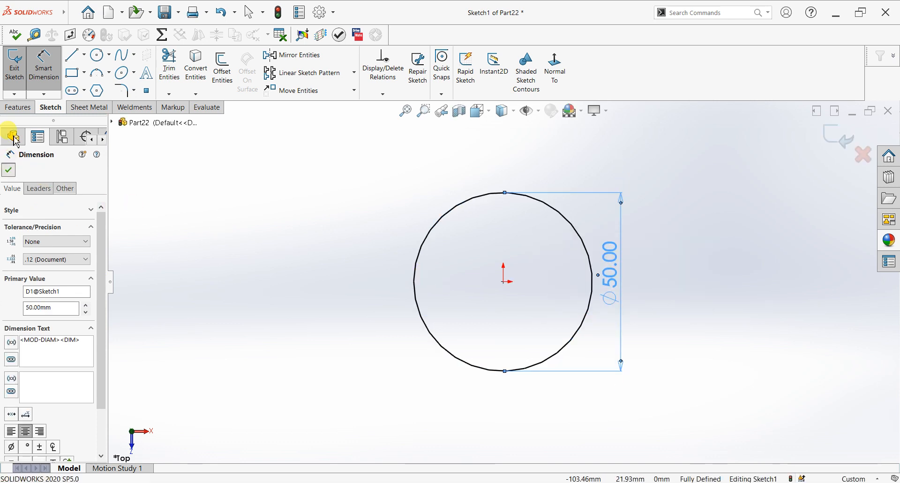
Extrude the circle upward as a solid cylinder with a blind depth of 62 mm
left_click(17, 110)
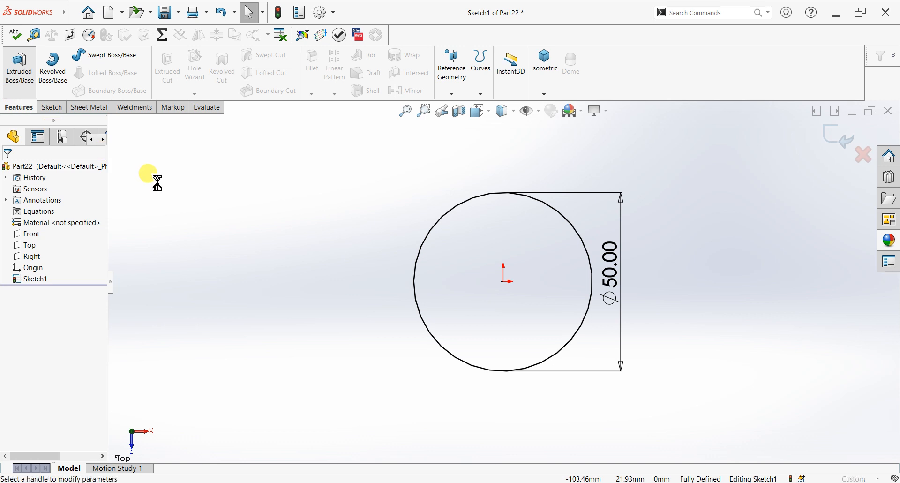
type("62")
key("Return")
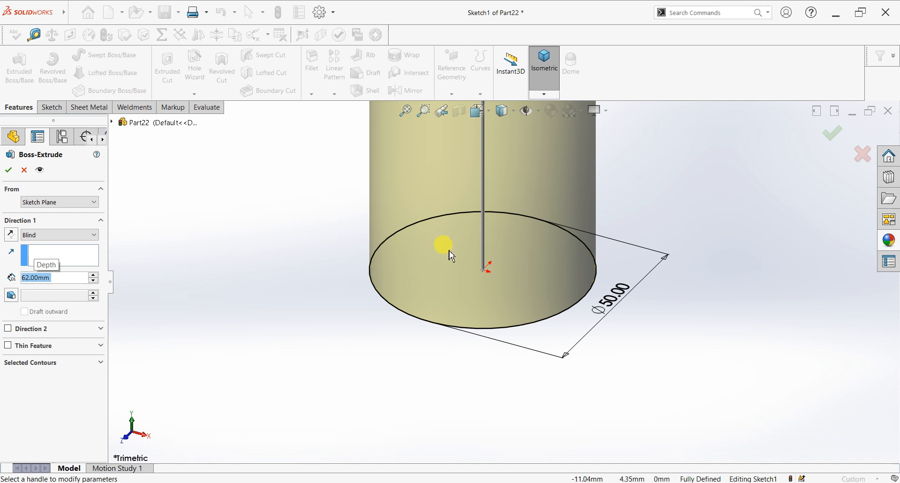
key("f")
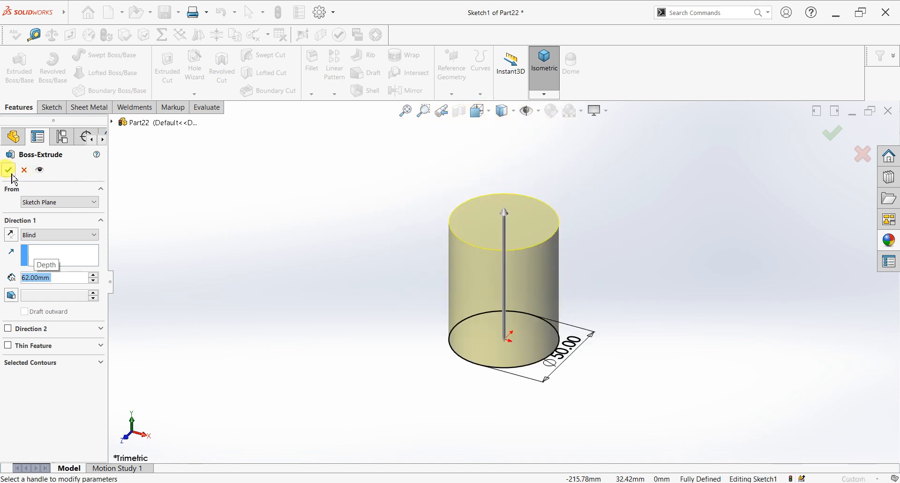
left_click(12, 175)
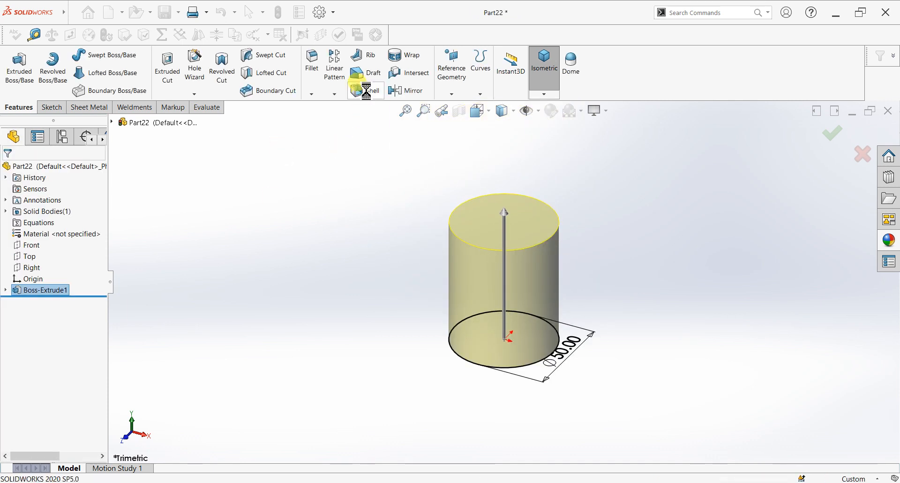
Shell the cylinder to a 4 mm wall thickness, removing its top face
left_click(367, 90)
left_click(515, 220)
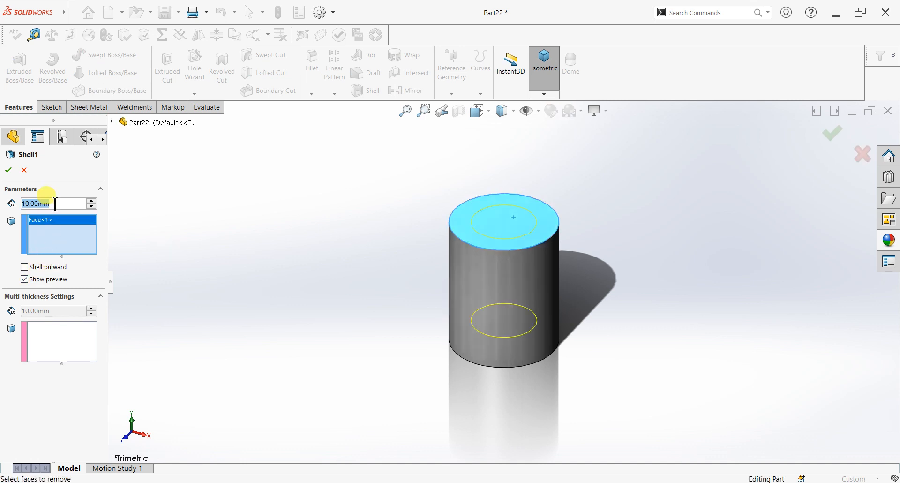
type("4")
key("Return")
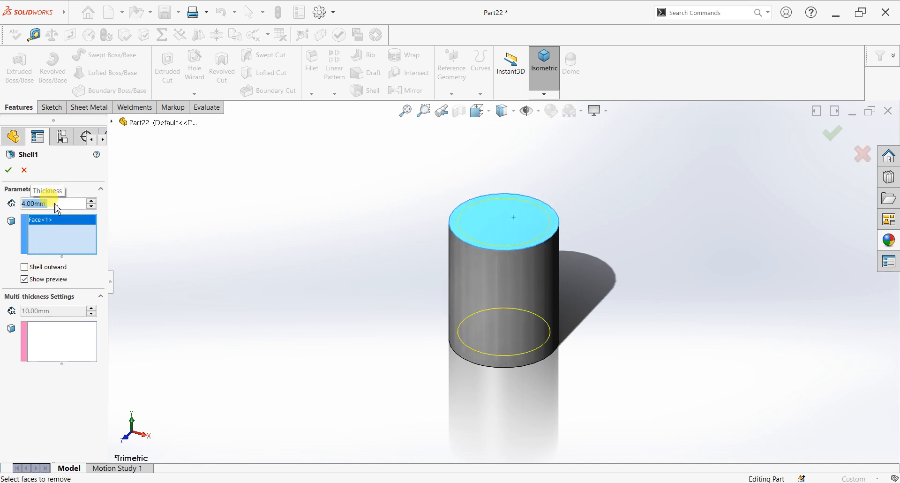
key("Return")
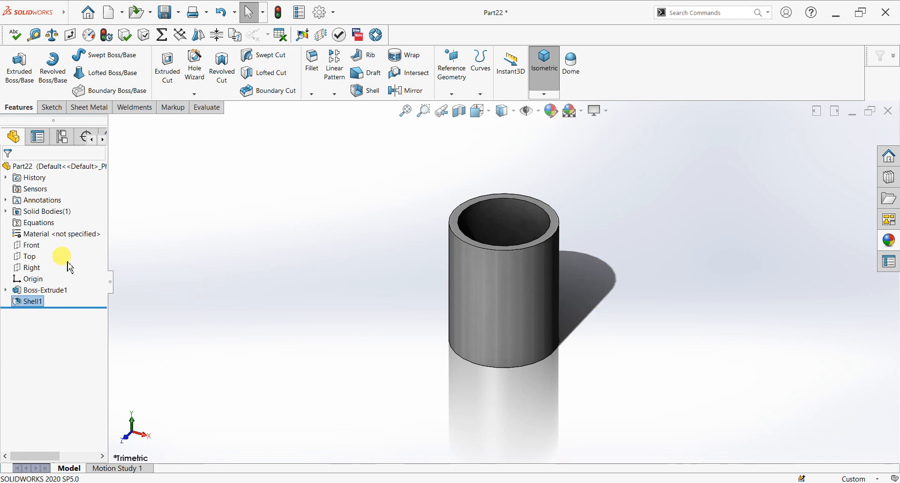
Create a reference plane offset 40 mm in front of the Front plane
left_click(33, 246)
middle_click_drag(628, 233, 617, 211)
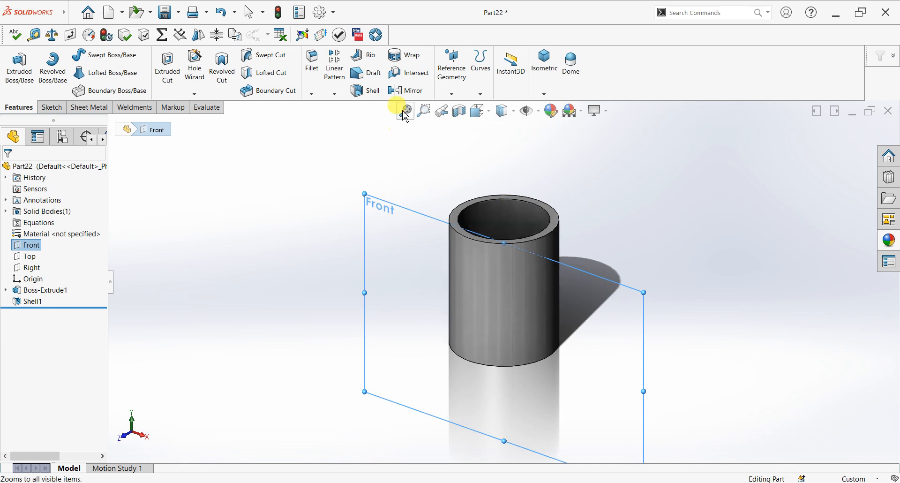
left_click(451, 94)
left_click(453, 107)
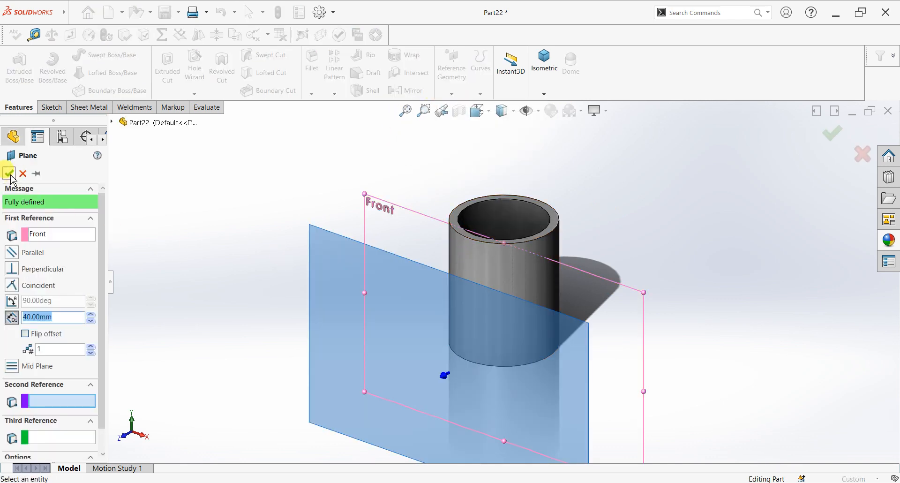
left_click(9, 172)
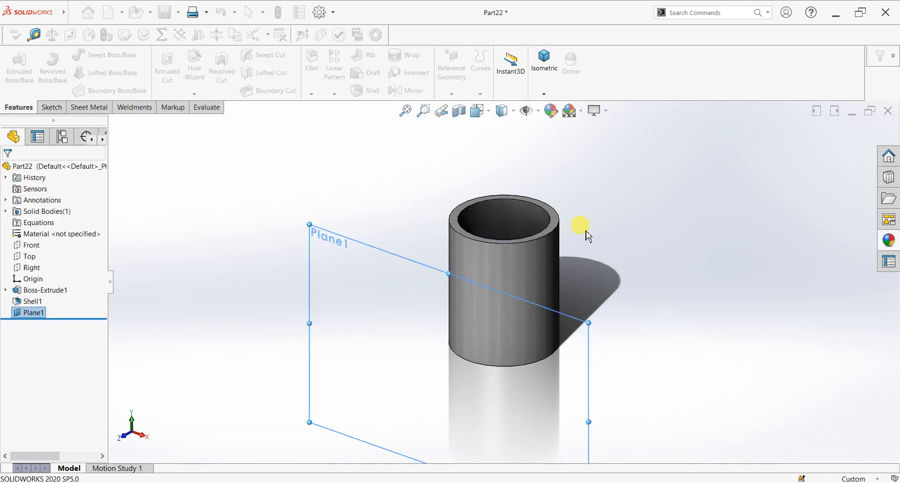
View the offset plane head-on and stretch its upper boundary past the top of the cylinder
key("ctrl+8")
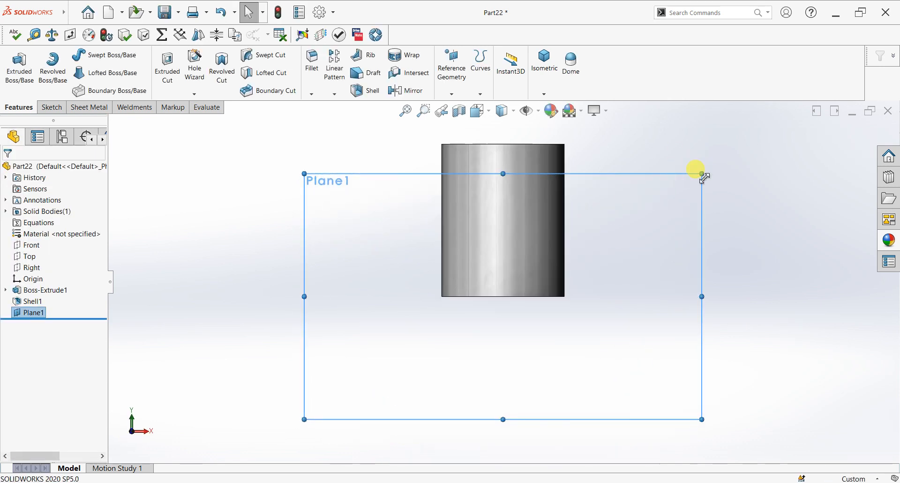
scroll(513, 161, "up", 2)
scroll(514, 162, "down", 2)
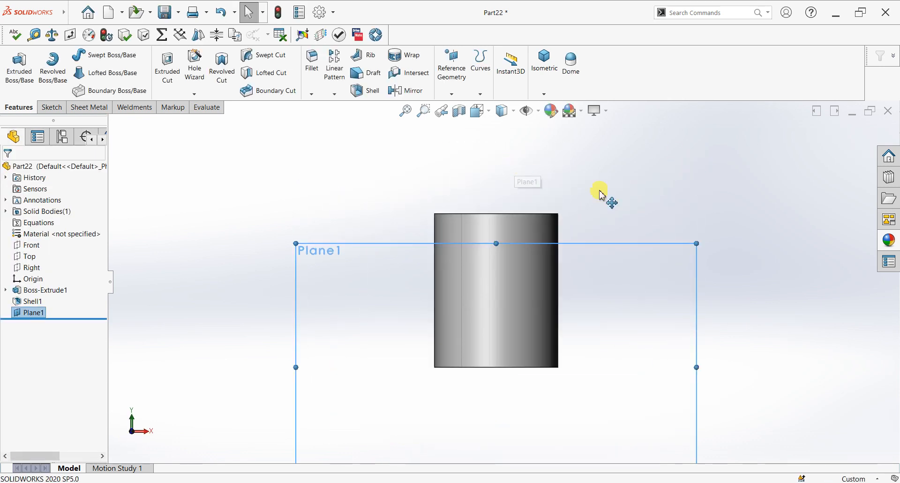
left_click(694, 247)
left_click_drag(696, 243, 693, 145)
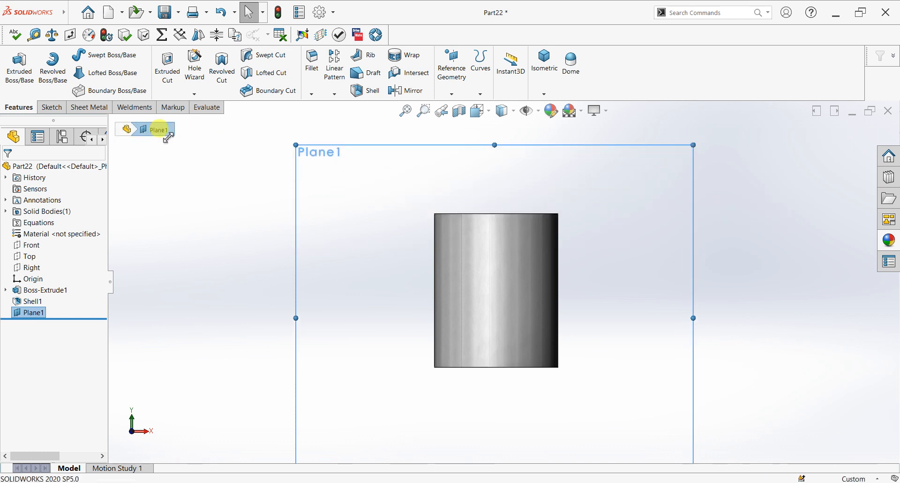
On the offset plane, sketch a straight slot sloping down to the right across the cylinder, about 47 mm between centres and 13 mm wide
left_click(51, 107)
left_click(13, 77)
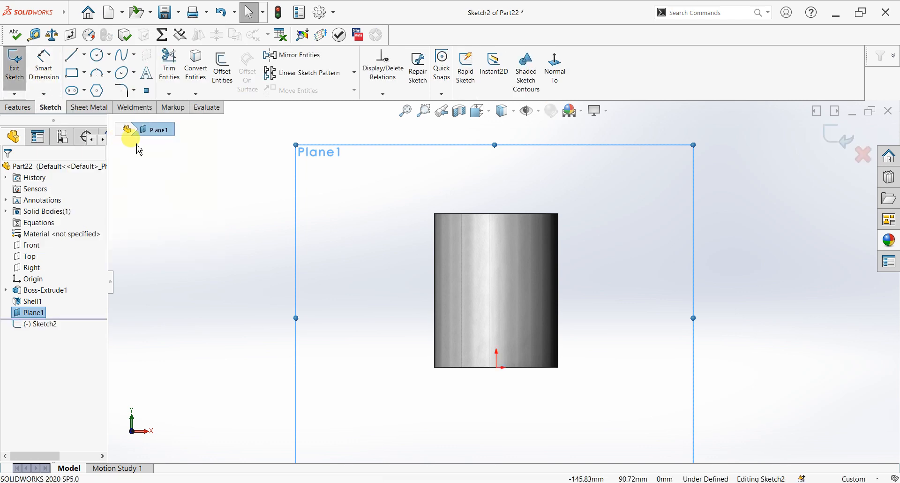
left_click(80, 94)
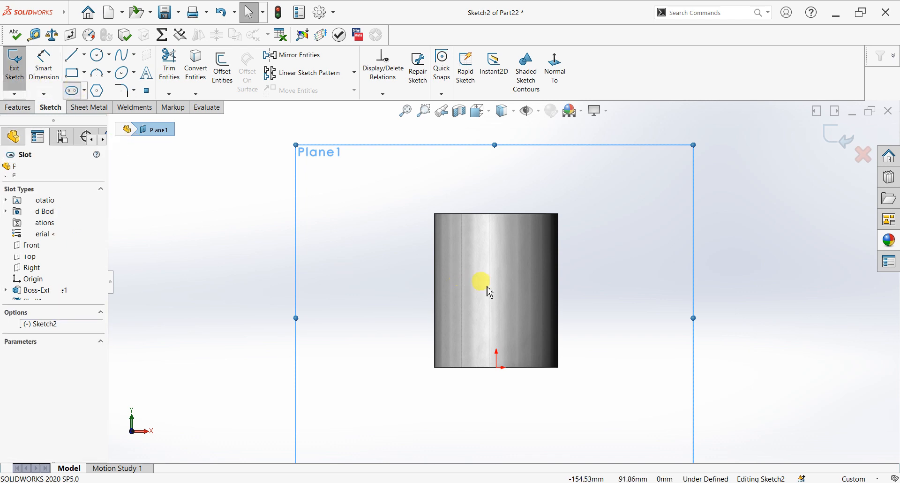
left_click(451, 255)
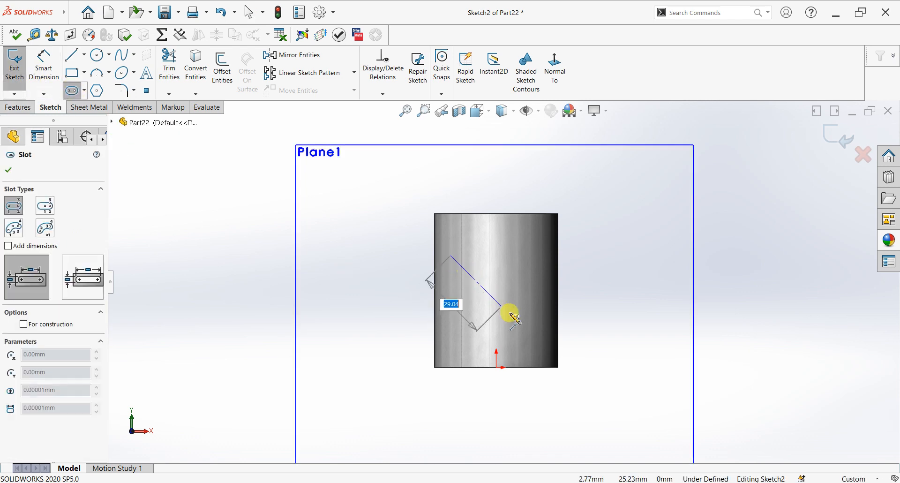
left_click(534, 337)
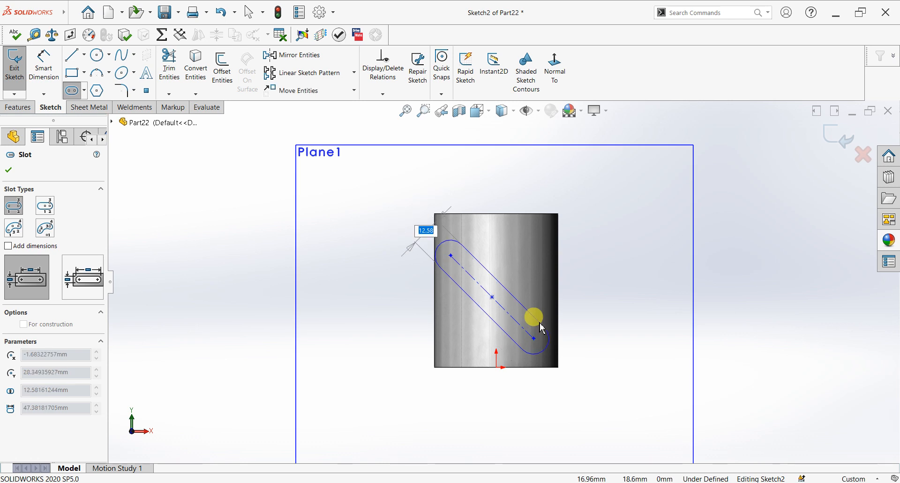
left_click(542, 328)
Set the width of the diagonal slot to 10 mm
left_click(45, 68)
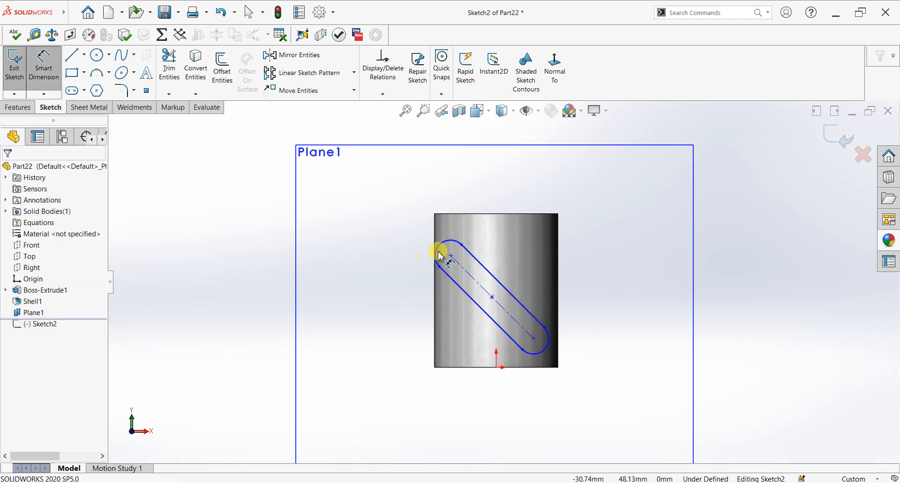
left_click(490, 271)
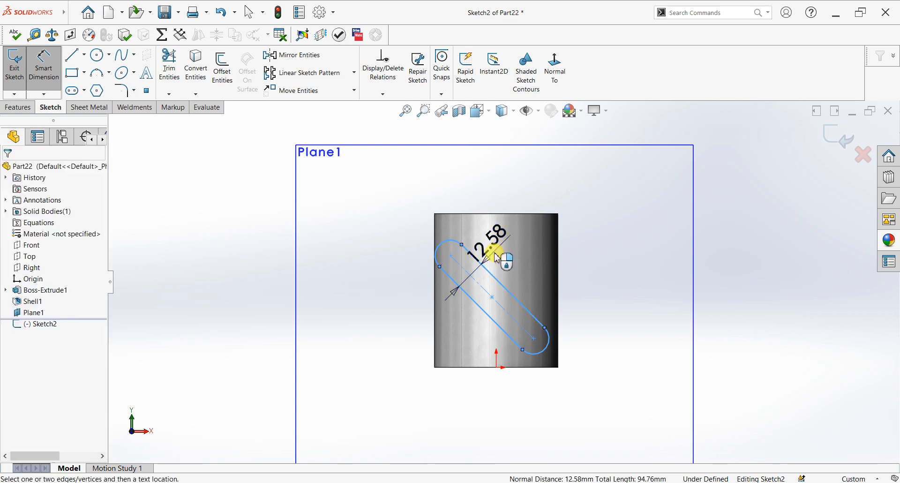
left_click(496, 257)
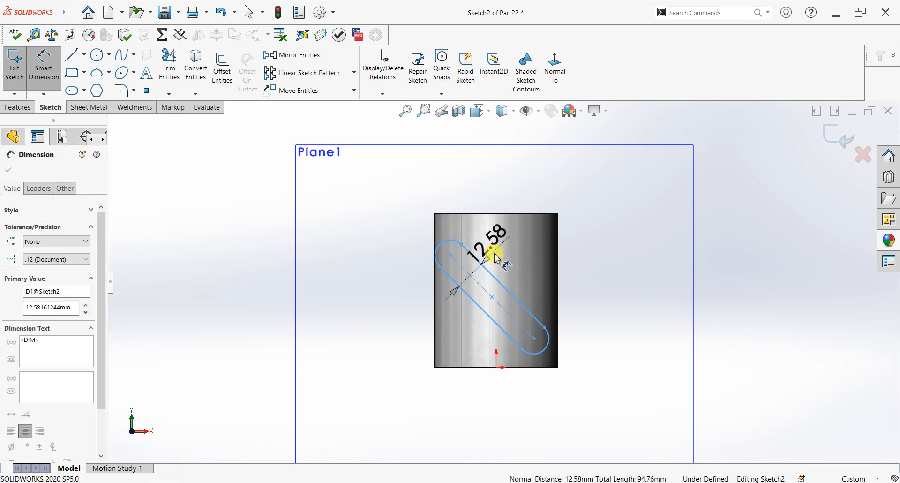
type("10")
key("Return")
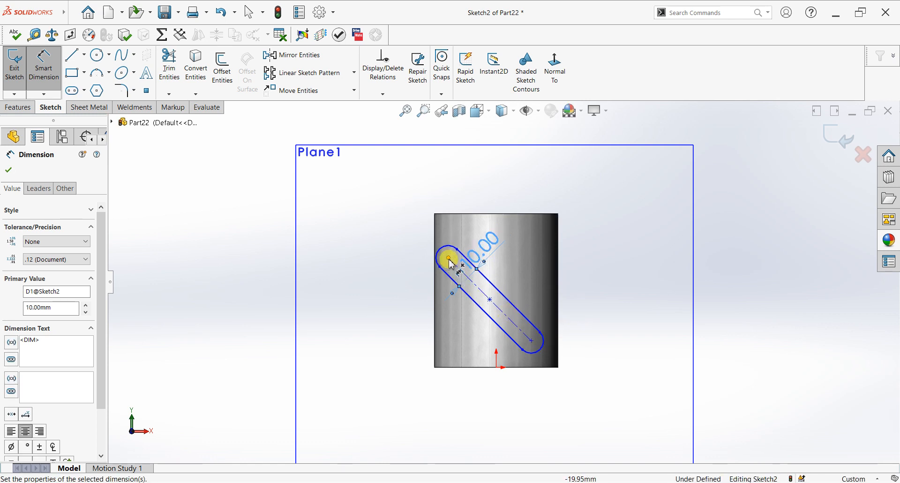
Set the horizontal distance between the slot's two end centres to 30 mm
left_click(531, 340)
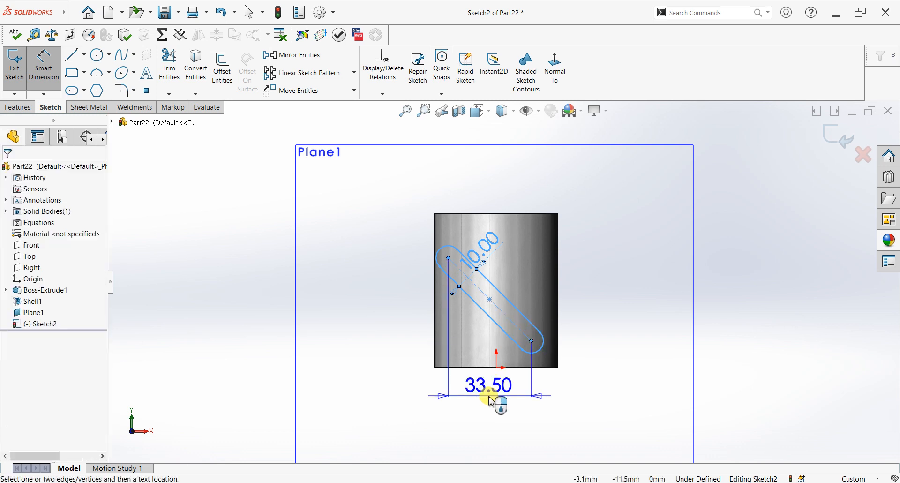
left_click(488, 397)
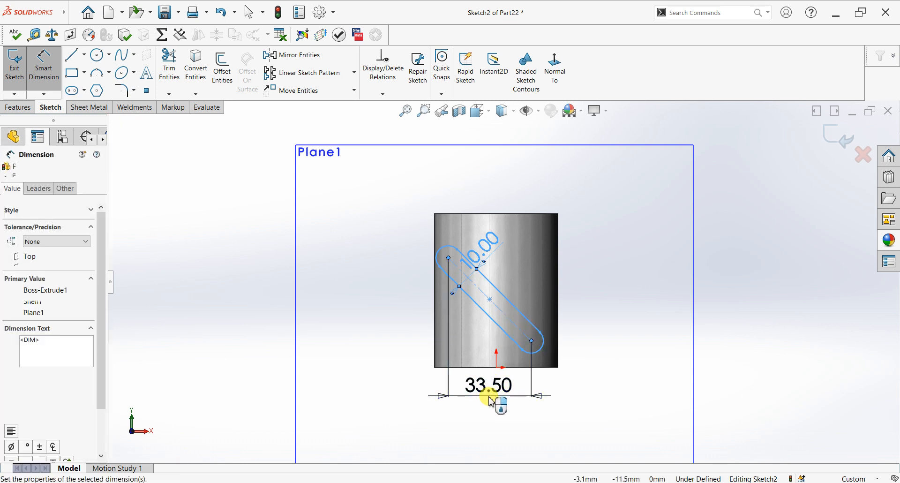
key("Return")
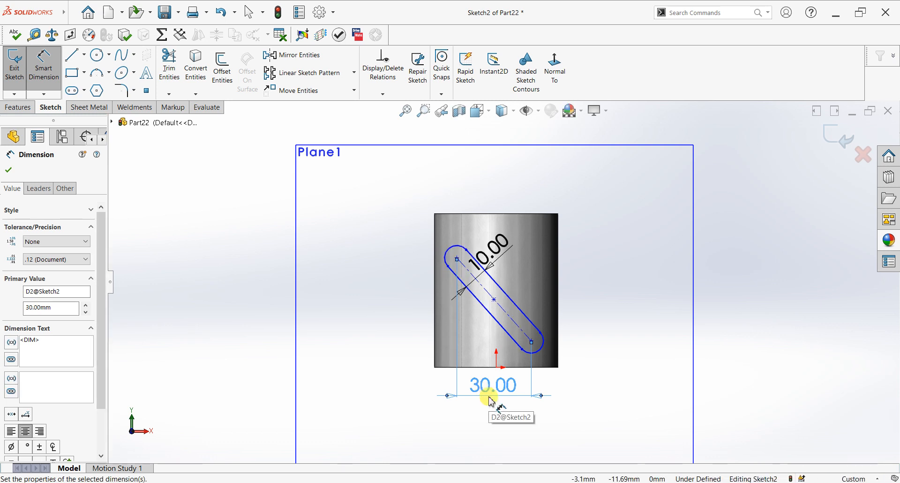
key("Escape")
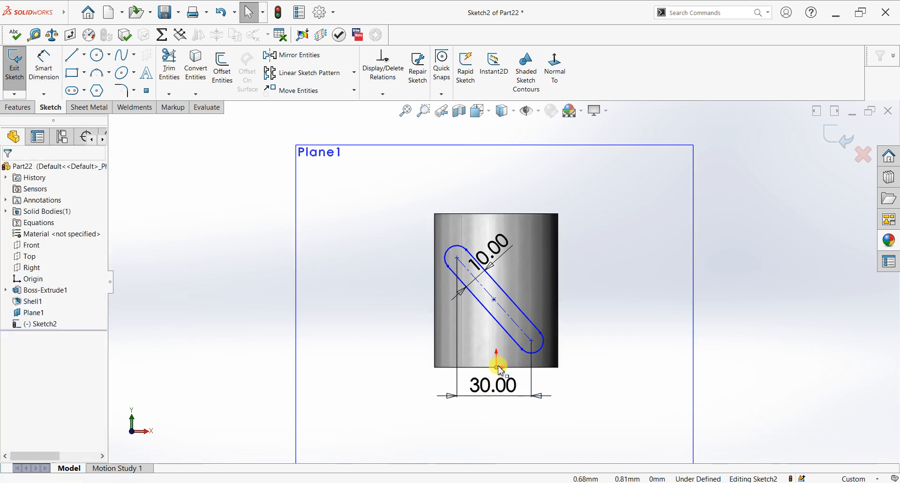
Align the slot's midpoint with the origin using a Vertical relation
left_click(499, 366)
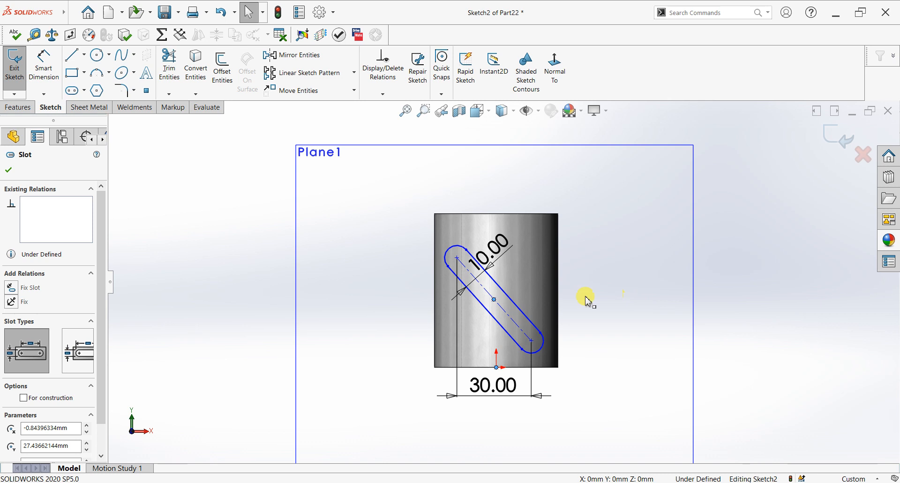
left_click(493, 299, "ctrl")
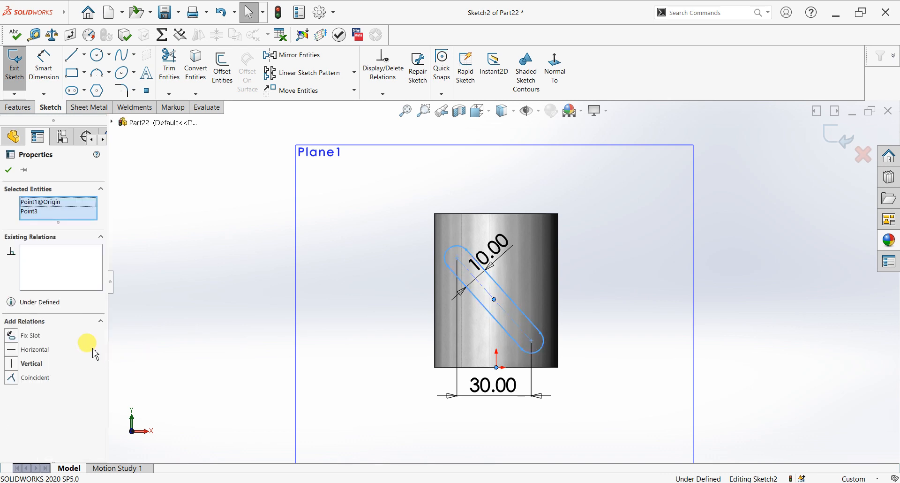
left_click(15, 365)
left_click(8, 170)
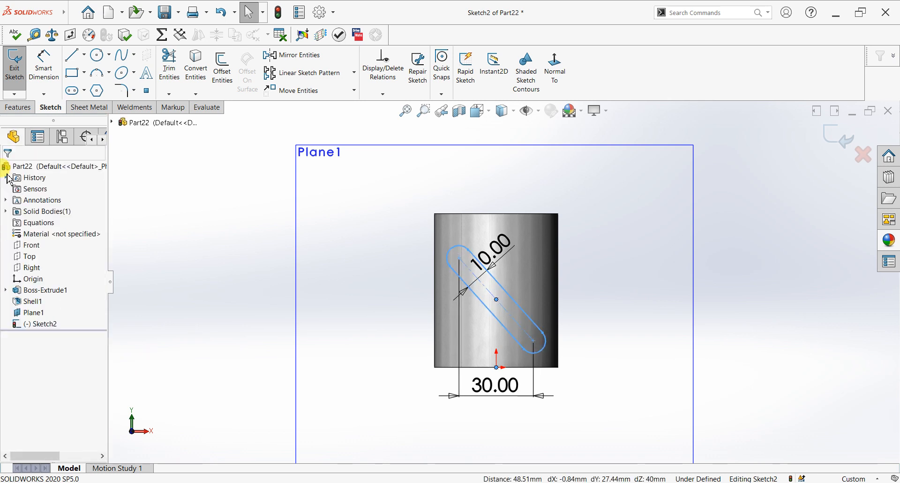
Set the vertical distance from the slot's lower end centre to the cylinder's bottom edge to 10 mm
left_click(44, 66)
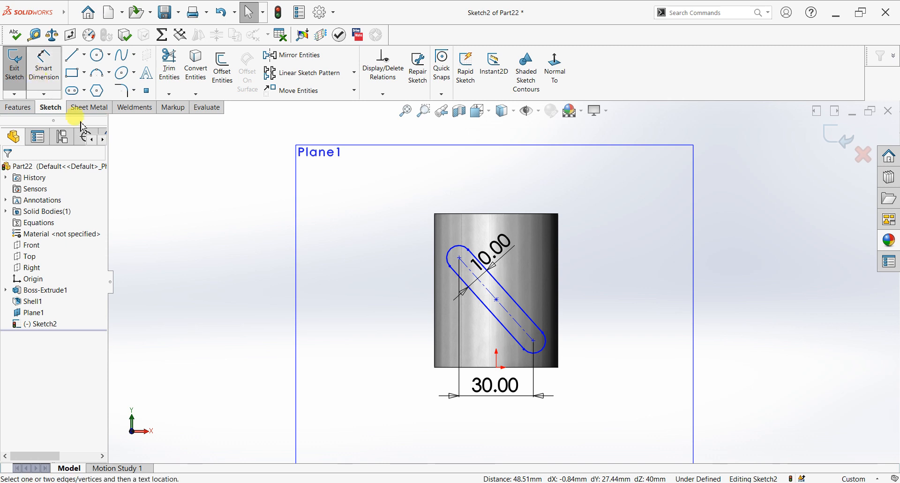
left_click(533, 345)
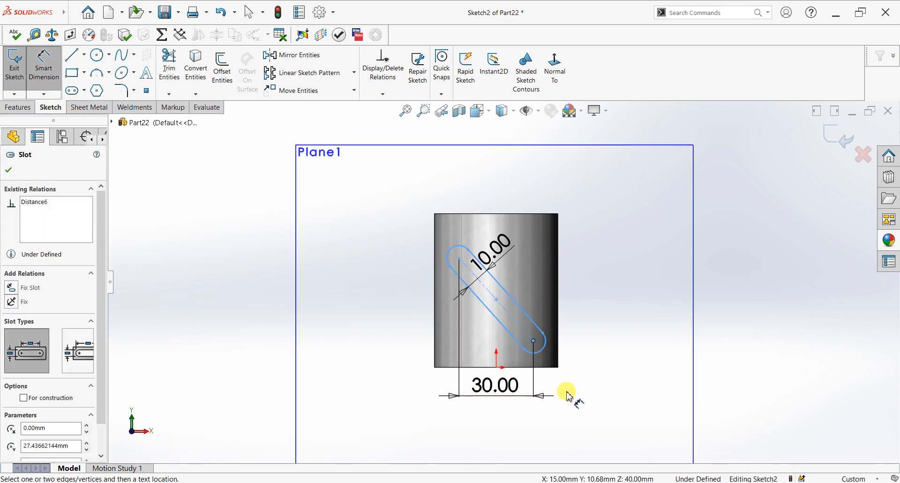
left_click(543, 370)
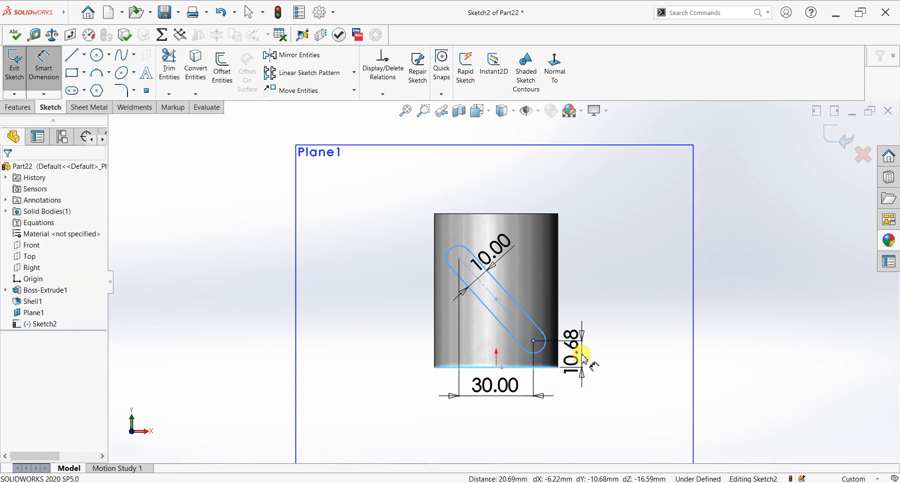
left_click(583, 359)
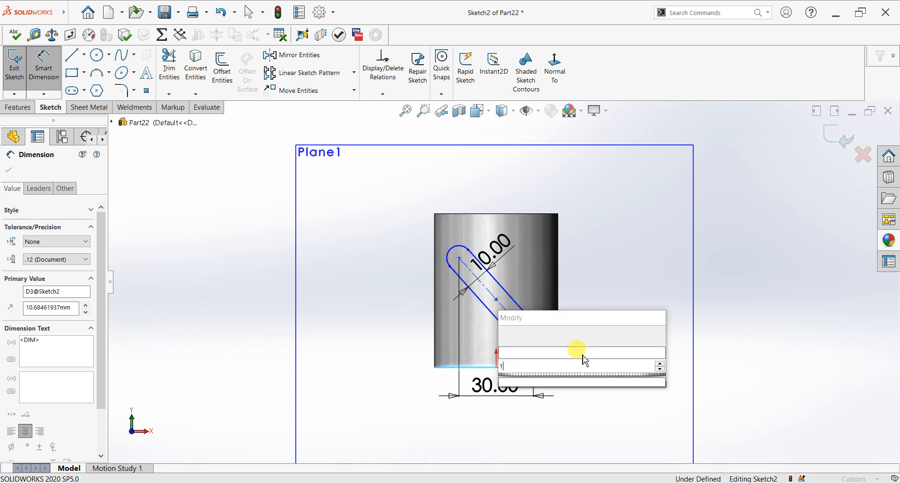
key("Return")
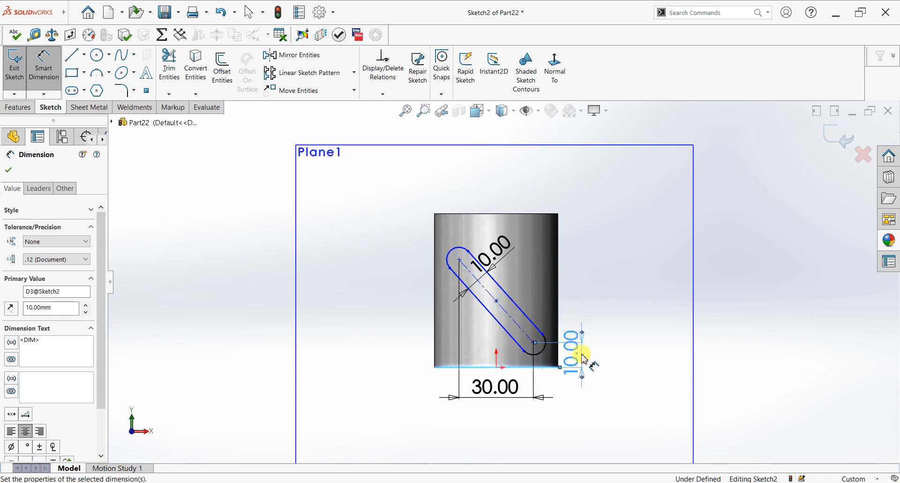
Set the vertical distance from the slot's upper end centre to the cylinder's top edge to 10 mm
left_click(458, 262)
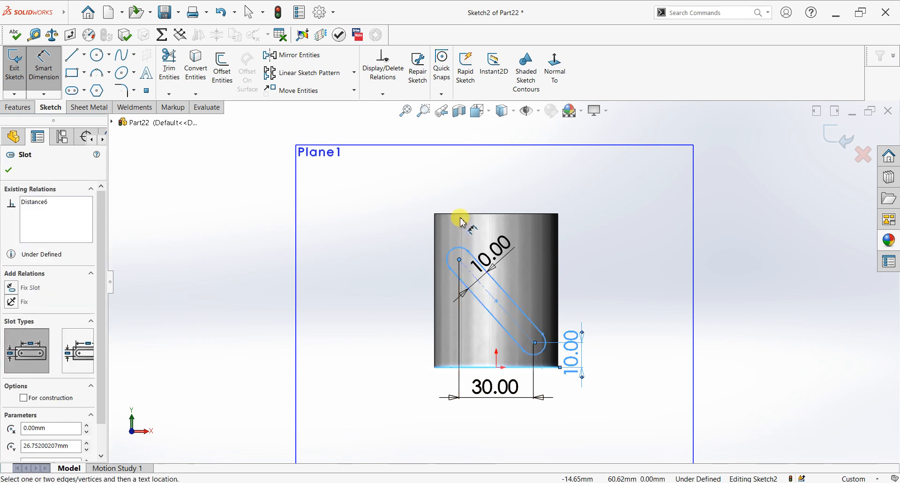
left_click(460, 215)
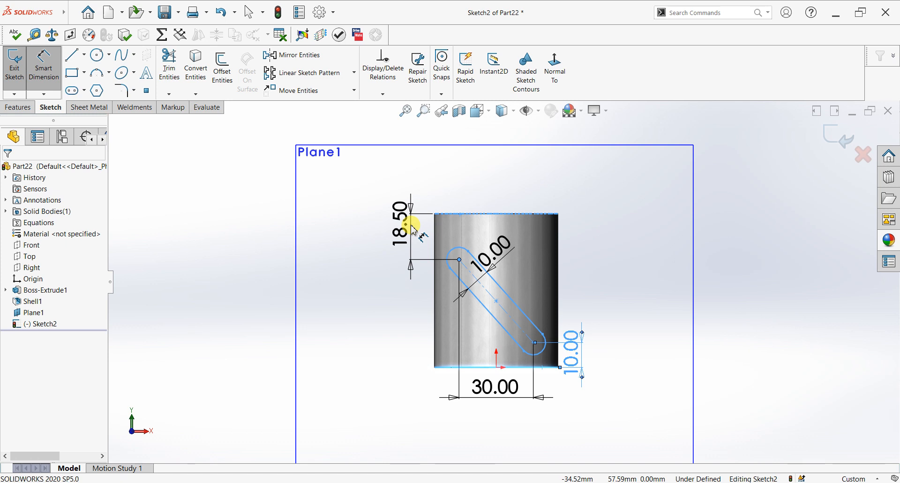
left_click(411, 229)
type("10")
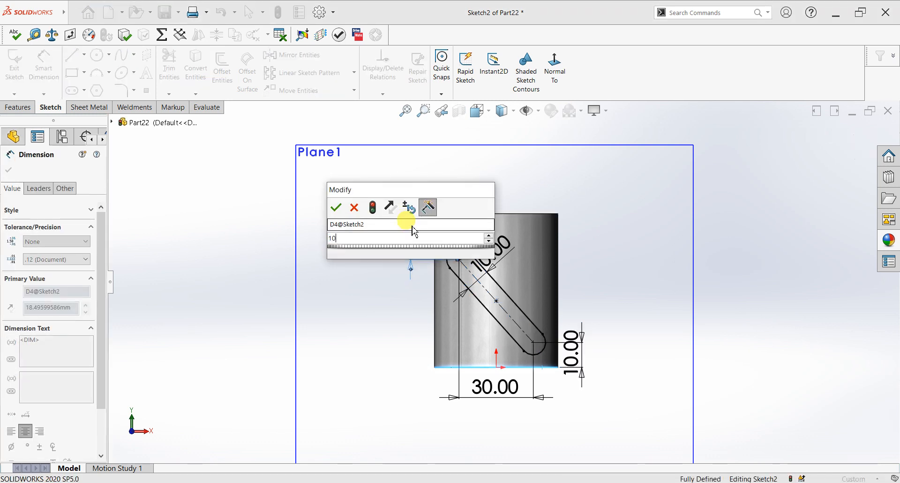
key("Return")
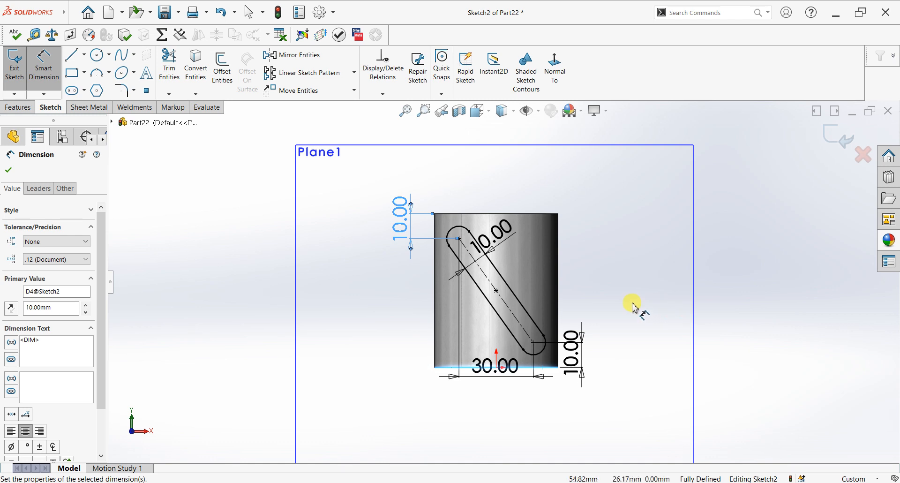
left_click(10, 170)
Cut-extrude the slot sketch with the Up To Surface end condition, ending at the cylinder's inner face
left_click(18, 107)
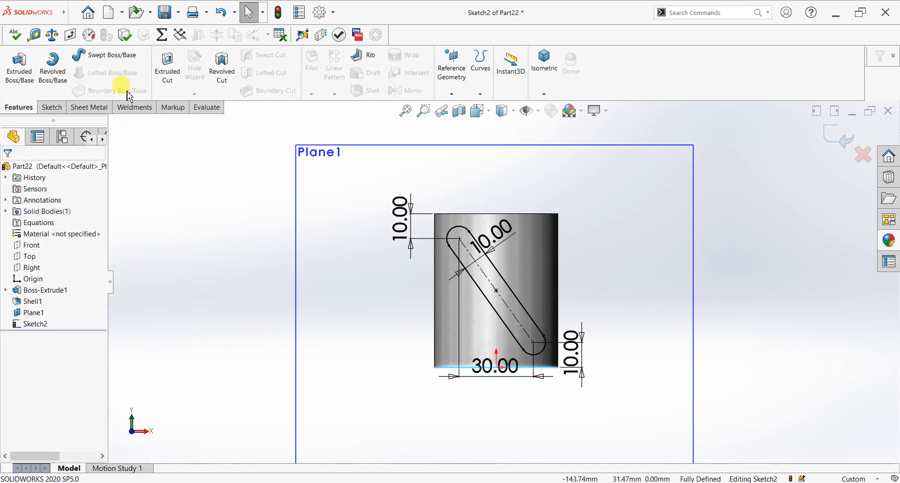
left_click(169, 83)
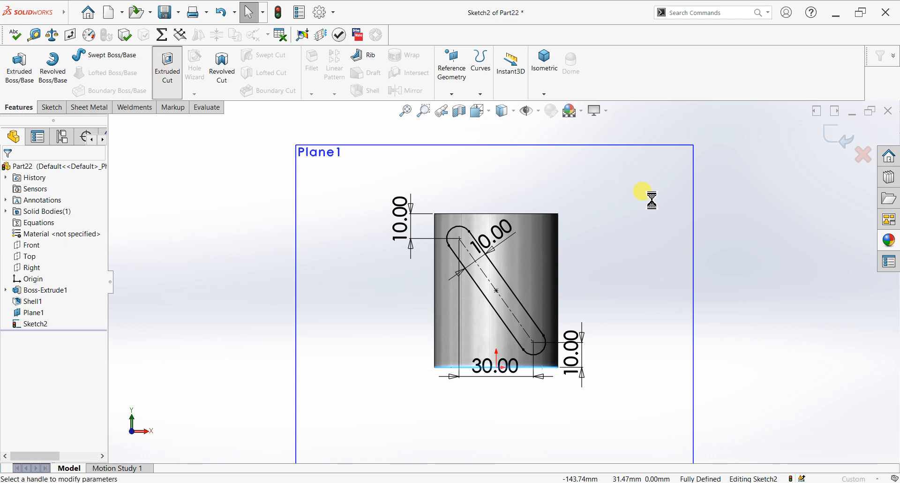
left_click(56, 234)
left_click(55, 285)
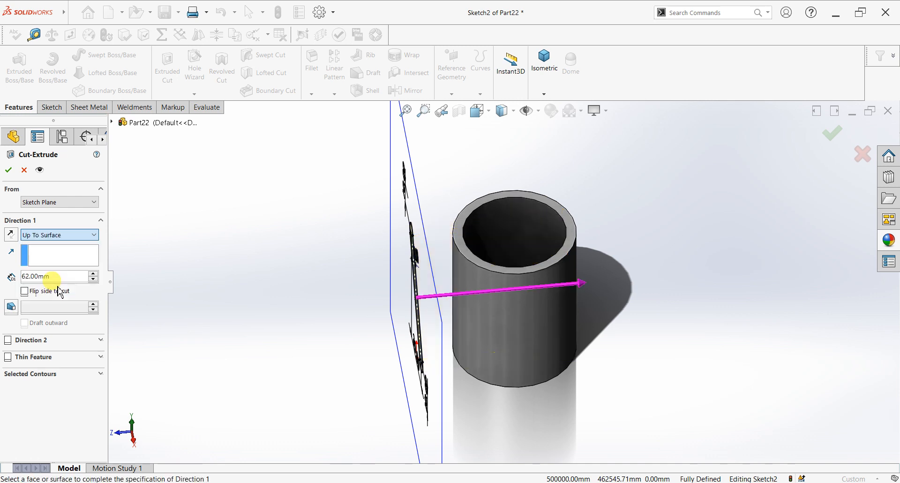
middle_click_drag(632, 253, 488, 257)
left_click(487, 246)
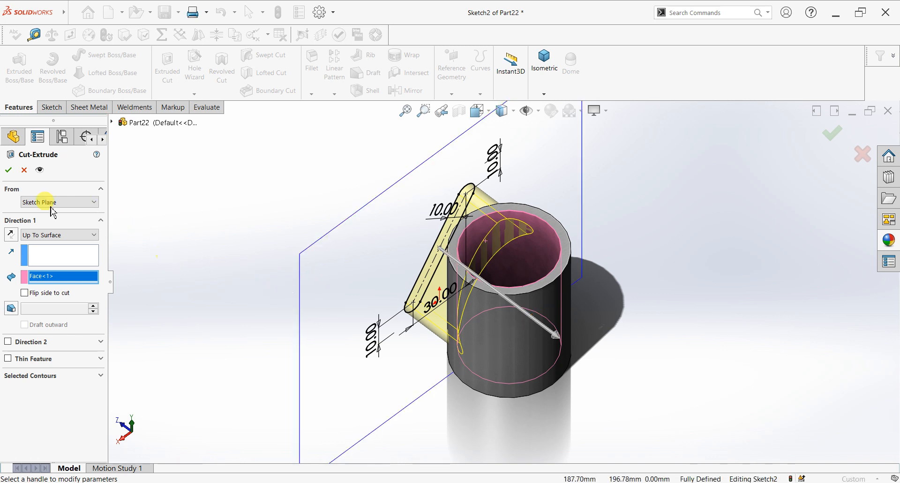
left_click(9, 173)
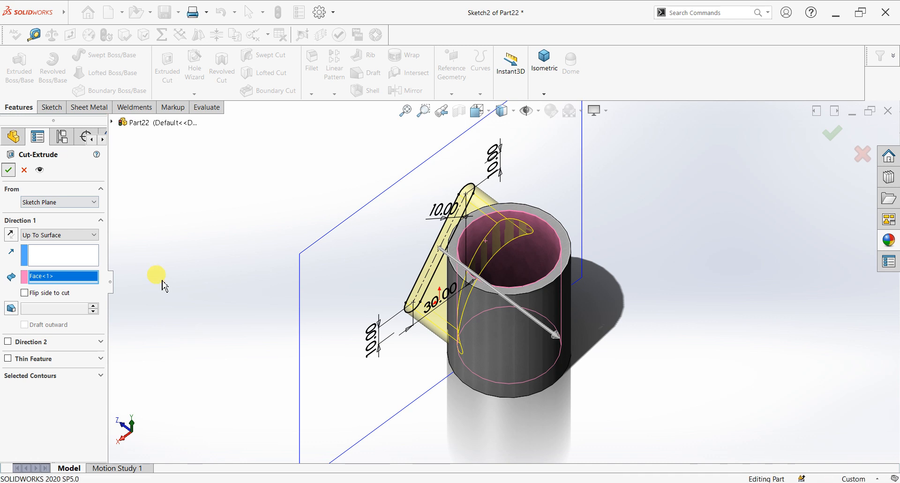
Hide the offset plane in front of the cylinder
middle_click_drag(419, 375, 565, 342)
scroll(663, 331, "up", 3)
left_click(610, 316)
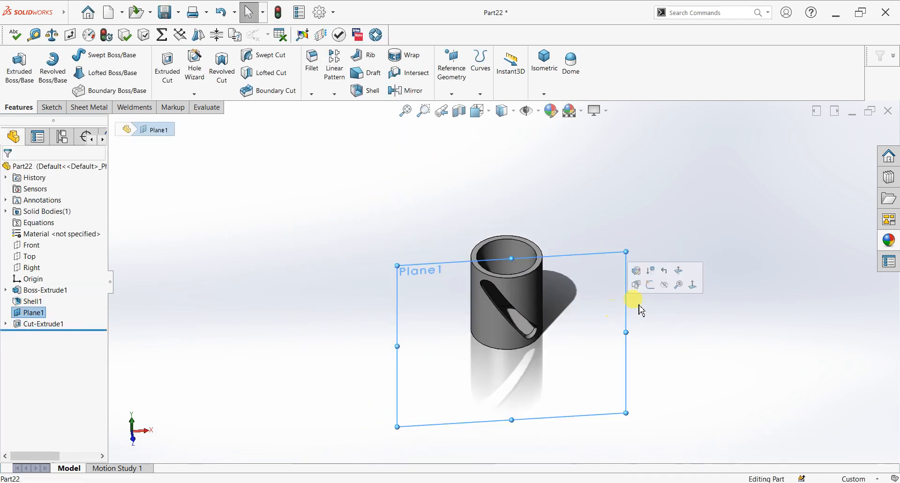
left_click(655, 283)
scroll(543, 317, "down", 2)
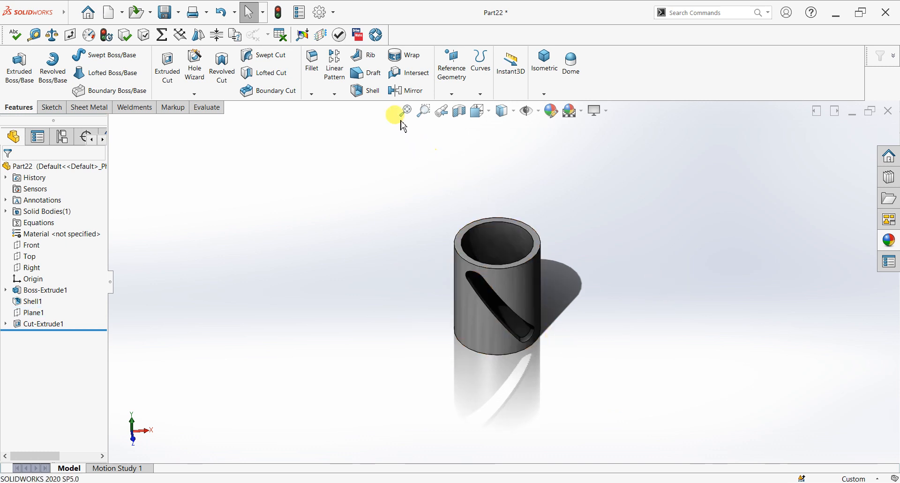
Circular-pattern the slot cut around the cylinder's top circular edge with 6 equally spaced instances over 360 degrees
left_click(335, 94)
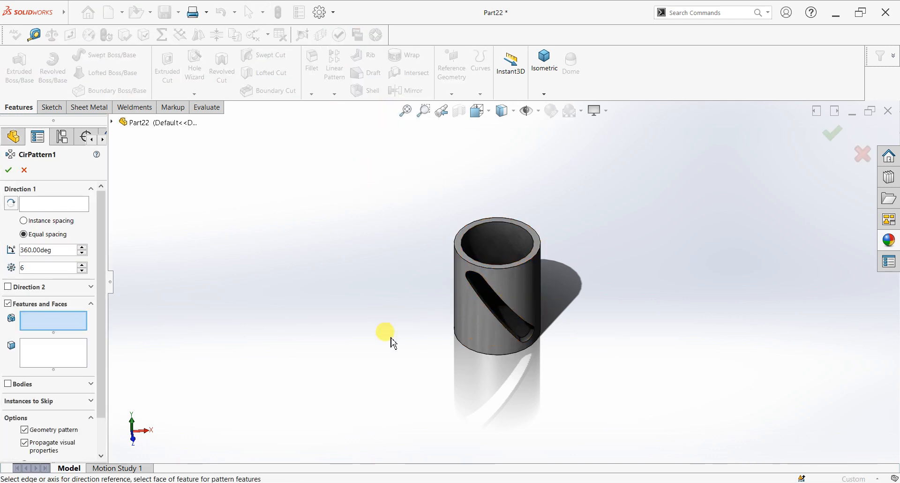
left_click(70, 204)
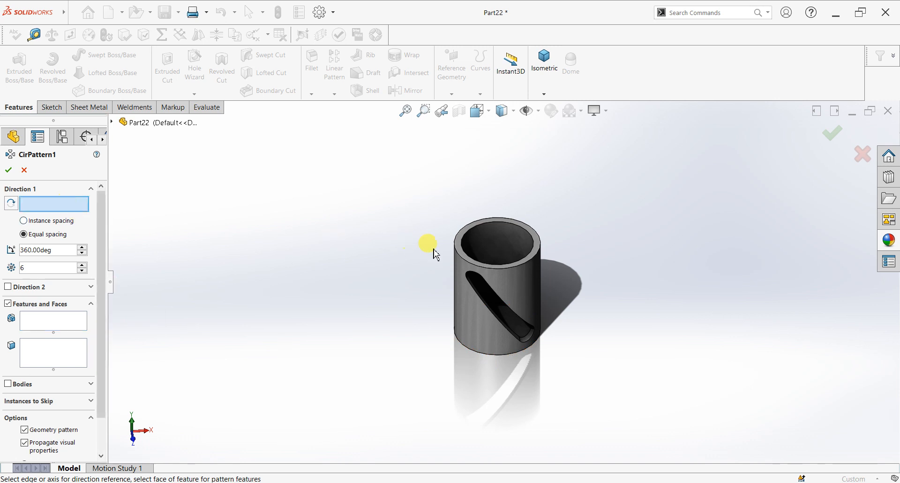
left_click(477, 266)
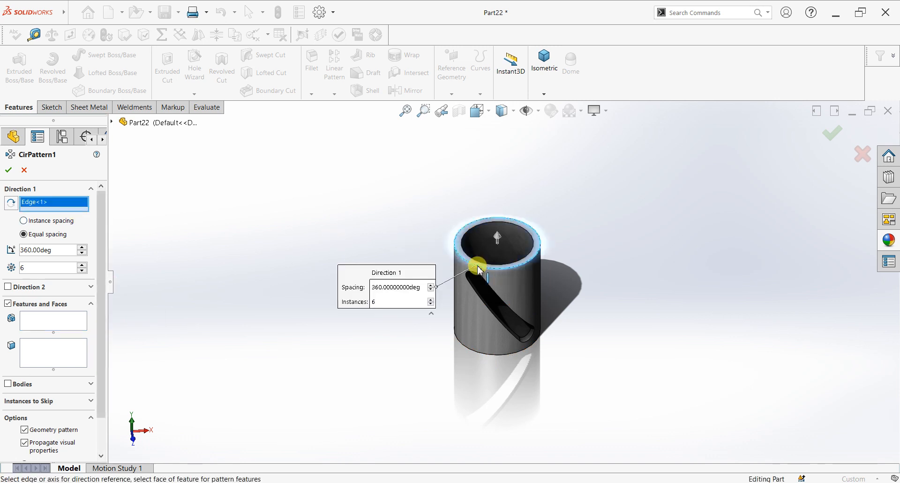
left_click(45, 328)
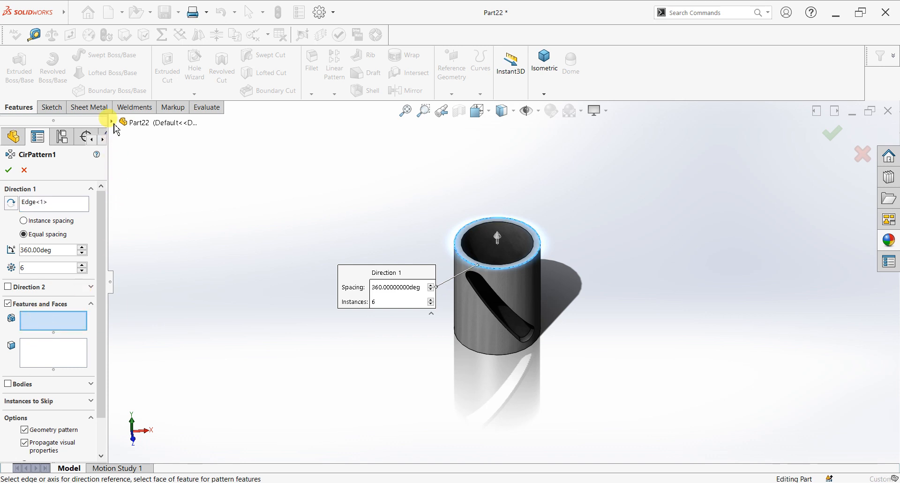
left_click(112, 122)
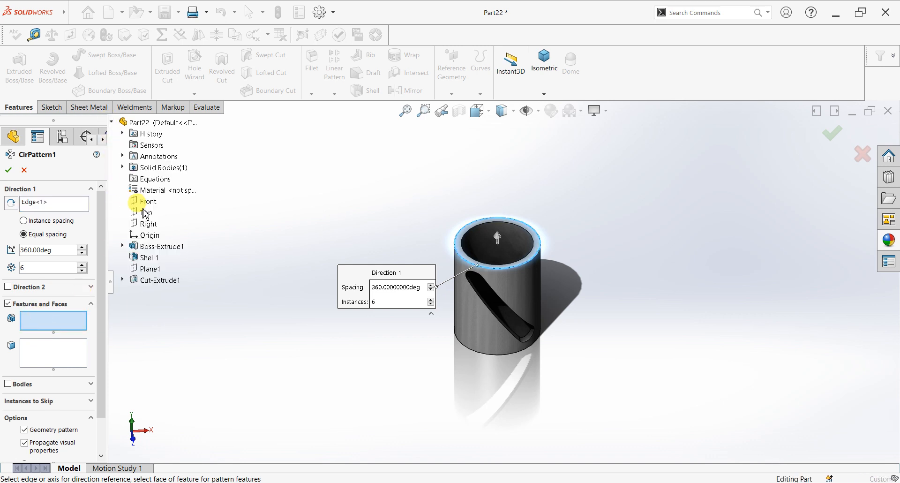
left_click(149, 280)
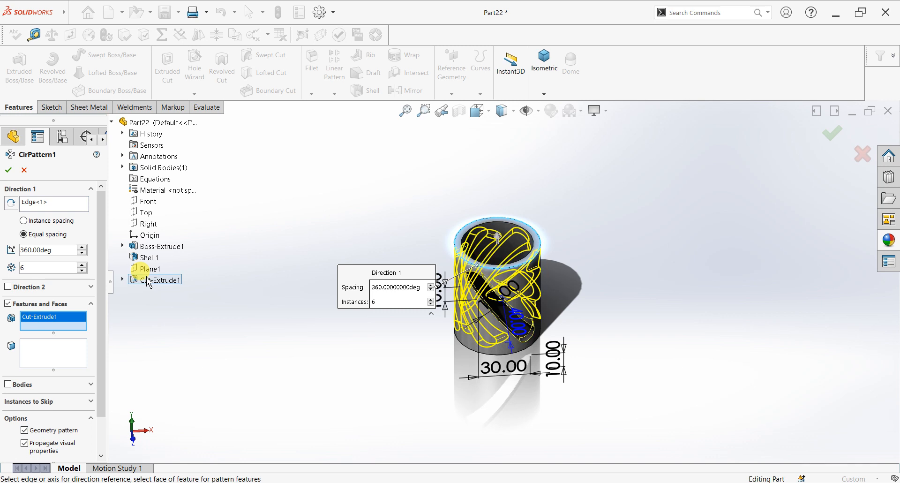
left_click(9, 171)
middle_click_drag(533, 378, 544, 346)
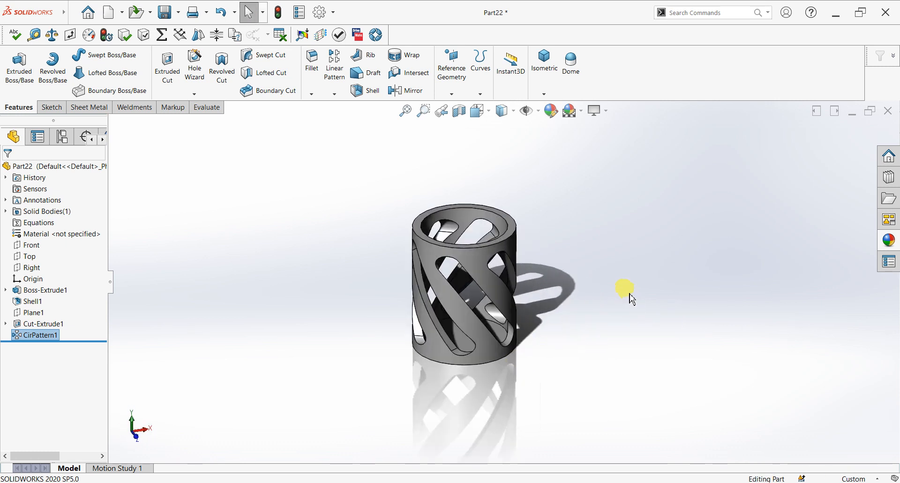
Apply the clear thick glass appearance from the Thick Gloss glass group to the slotted cylinder
scroll(505, 244, "down", 2)
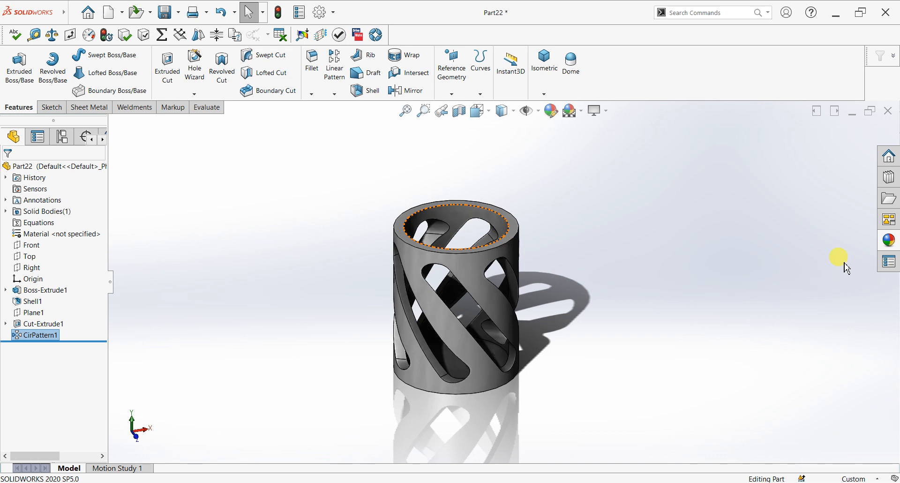
left_click(888, 240)
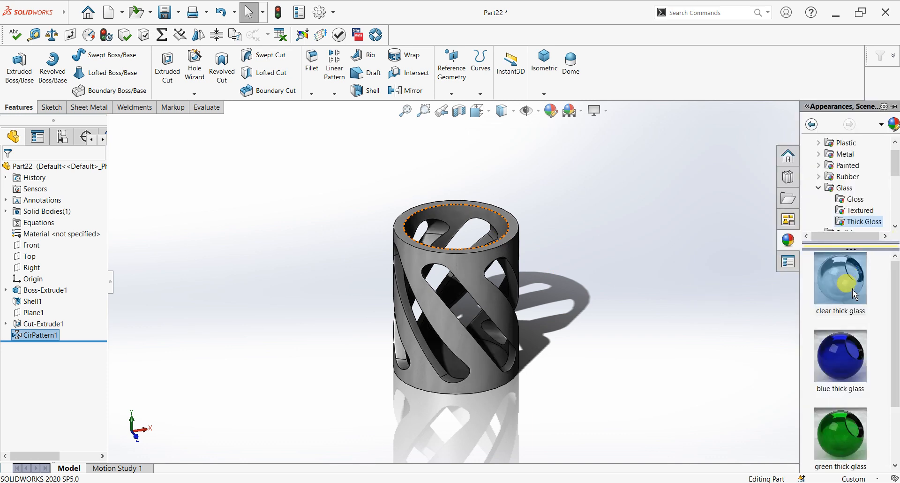
scroll(849, 356, "down", 2)
mouse_move(849, 356)
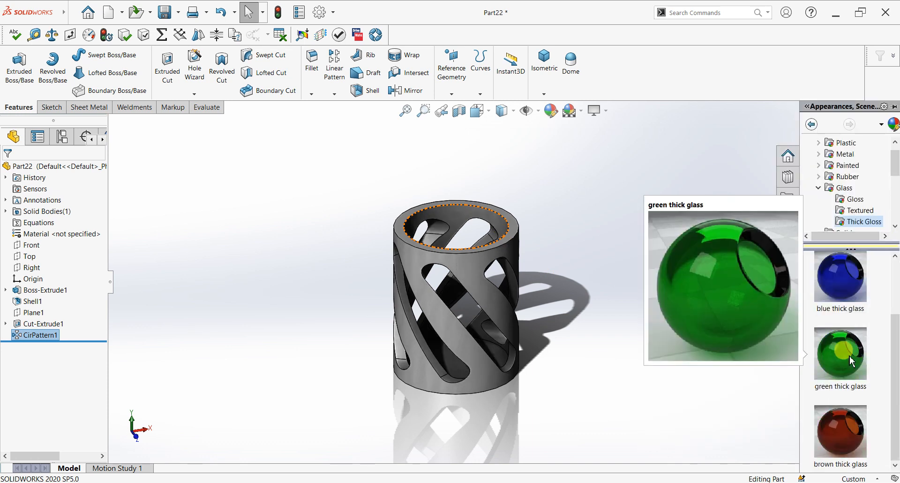
scroll(859, 307, "up", 2)
left_click_drag(846, 287, 488, 288)
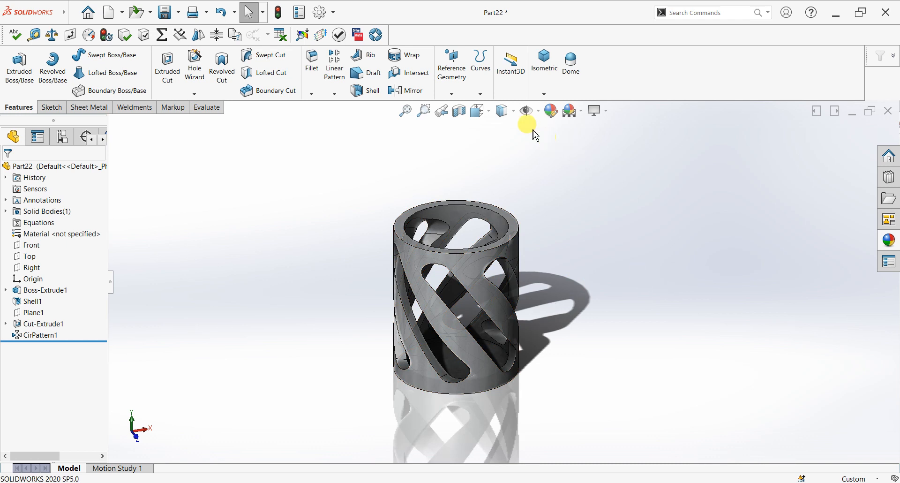
Switch the model's display style to Shaded without edges
mouse_move(506, 112)
left_click(505, 149)
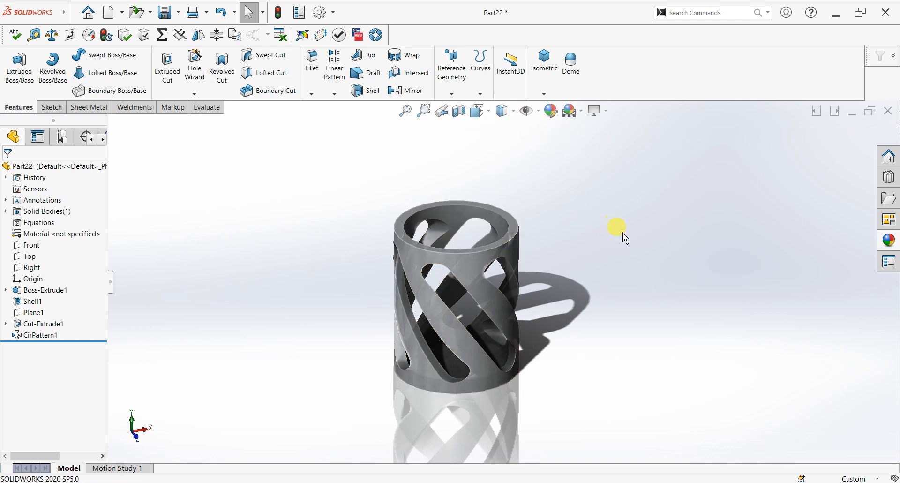
Open the view settings for RealView Graphics, shadows, ambient occlusion and perspective
mouse_move(596, 111)
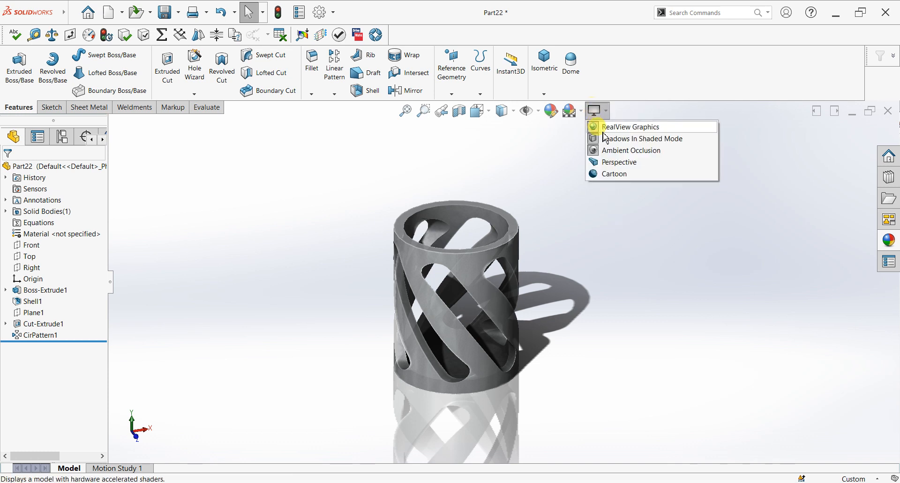